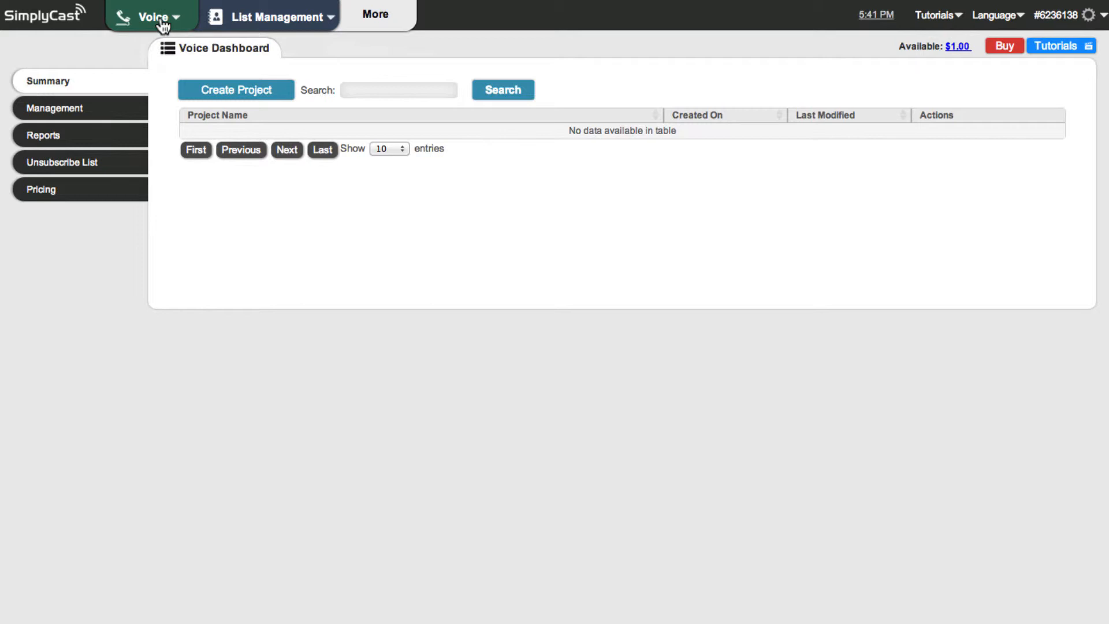
left_click(384, 17)
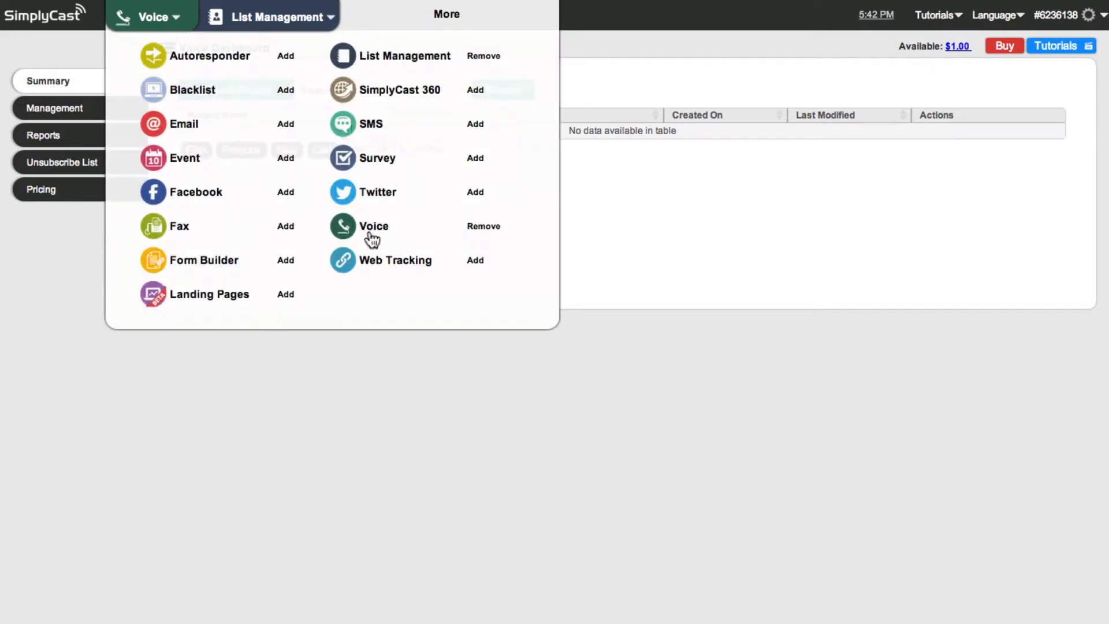
left_click(446, 13)
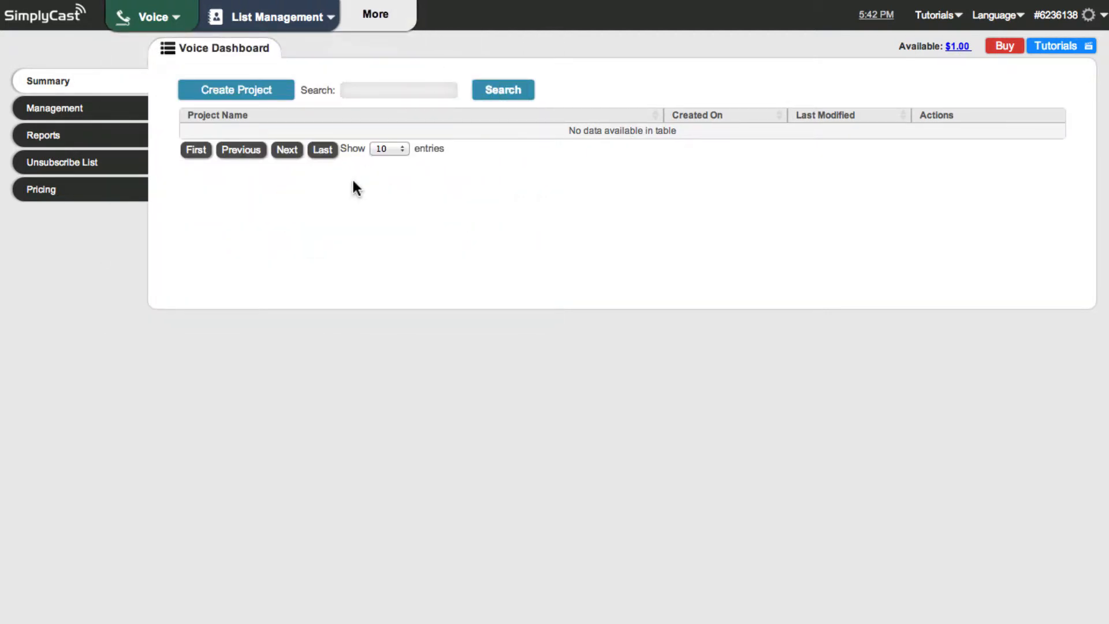
Create a new voice project named "My Voice Campaign"
left_click(235, 91)
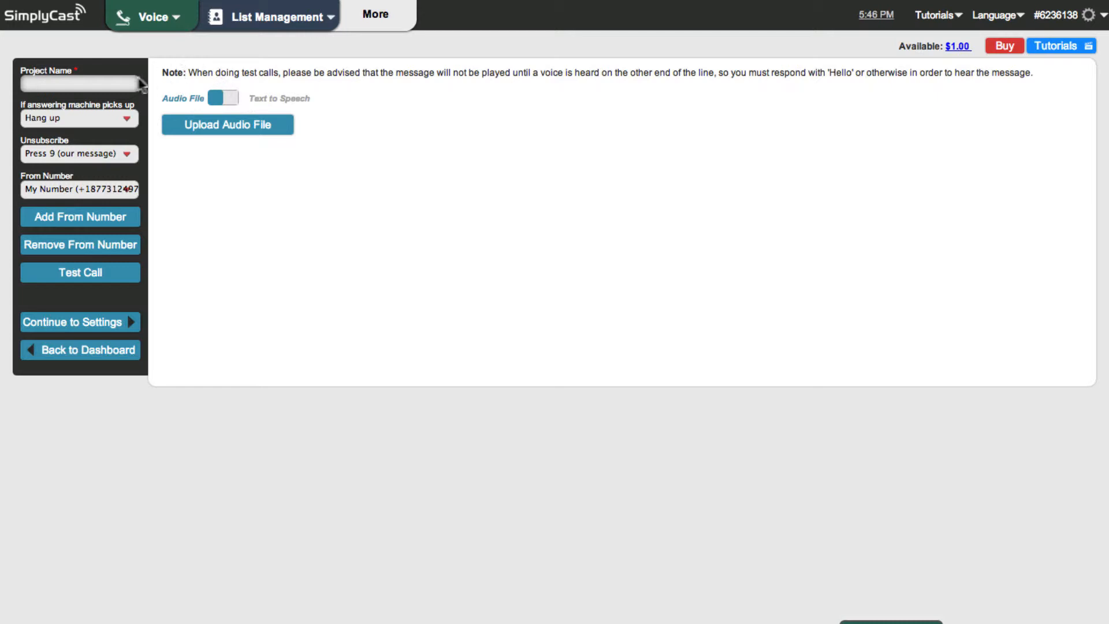
left_click(74, 82)
type("My Voice")
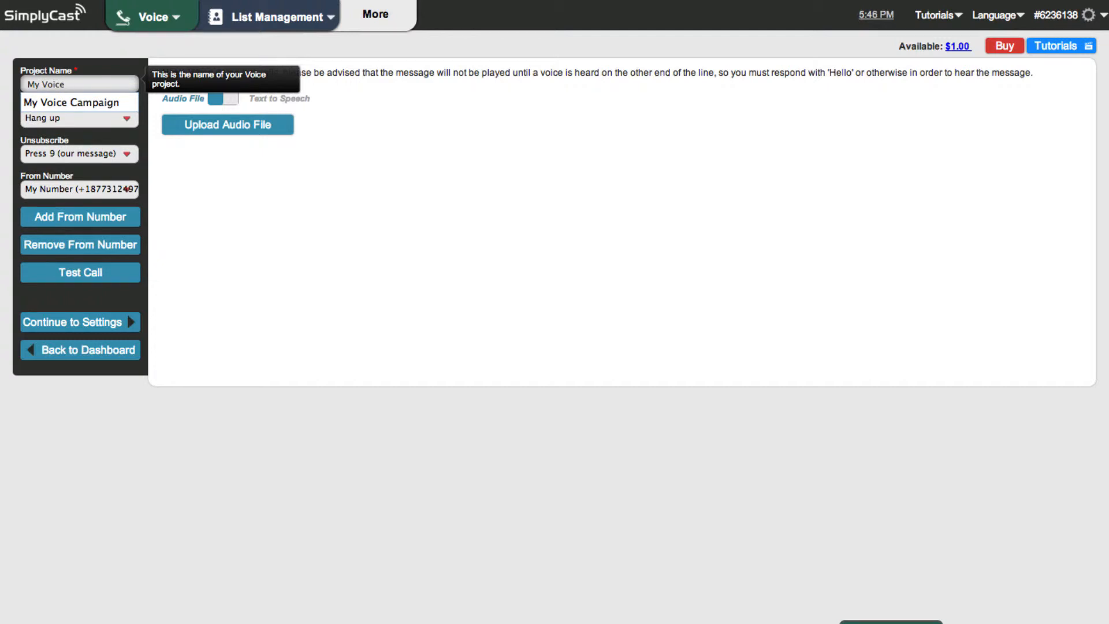
key("Down")
key("Return")
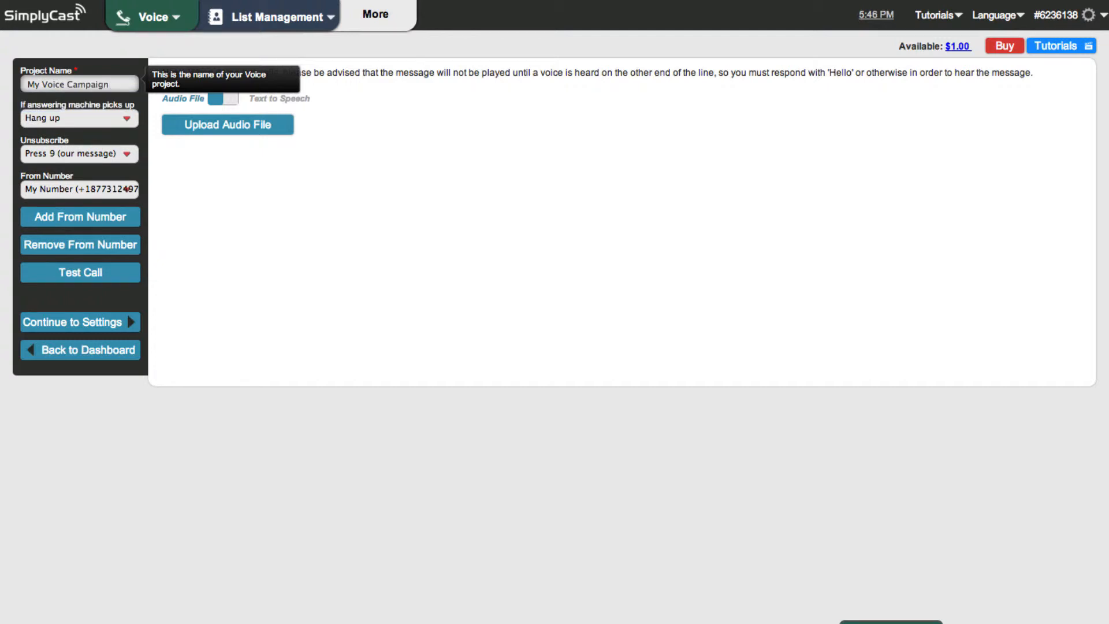
Set the project to leave a message on answering machines and use the "Press 9 (our message)" unsubscribe option
left_click(130, 118)
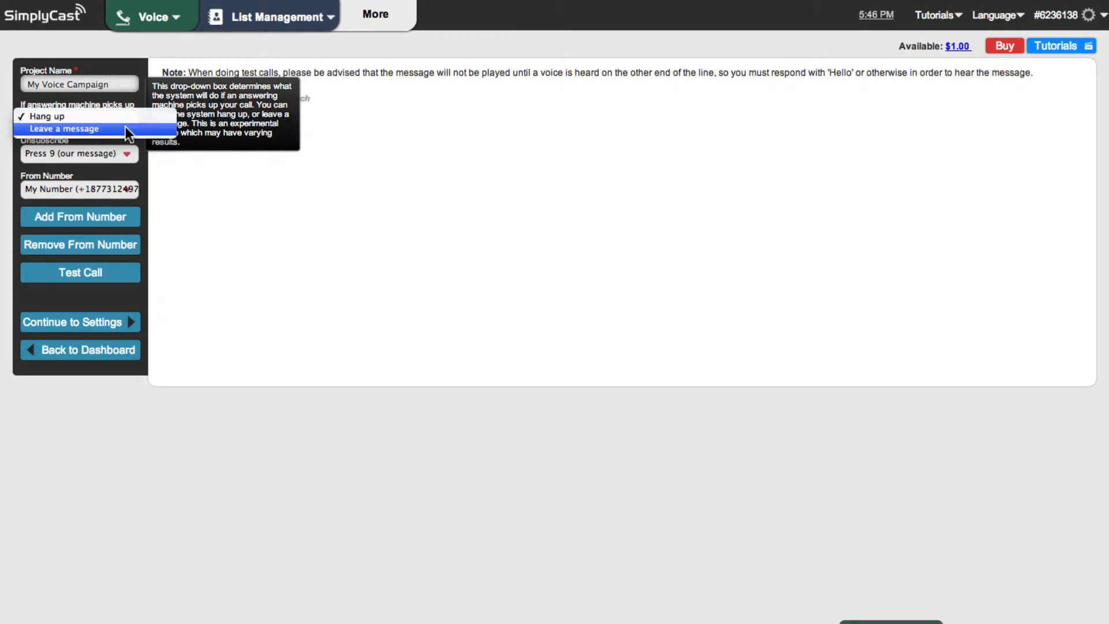
left_click(128, 129)
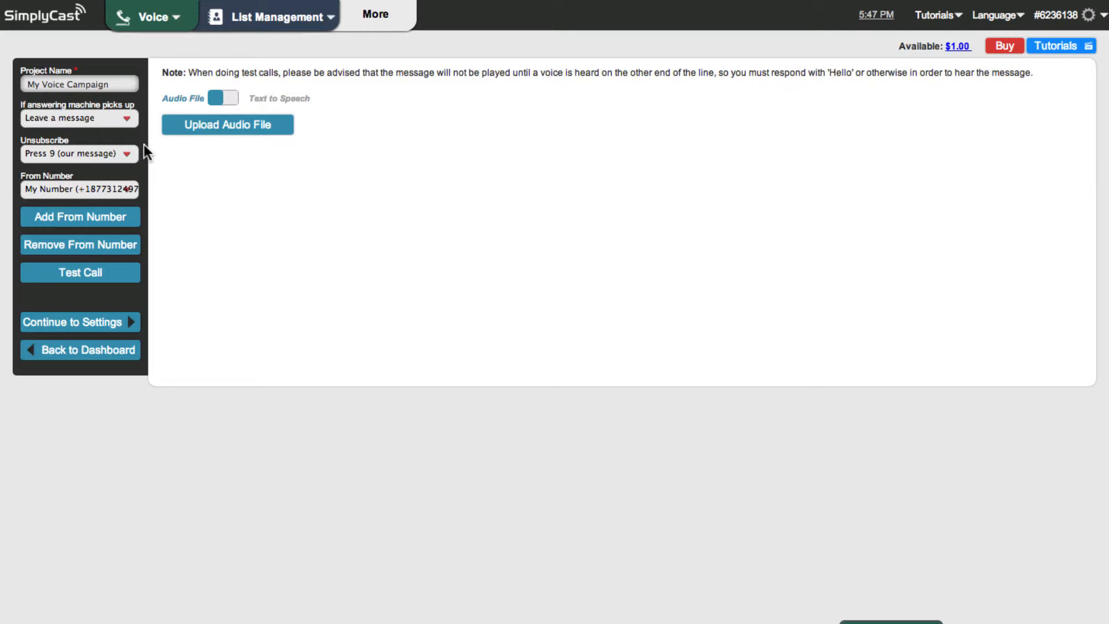
mouse_move(131, 152)
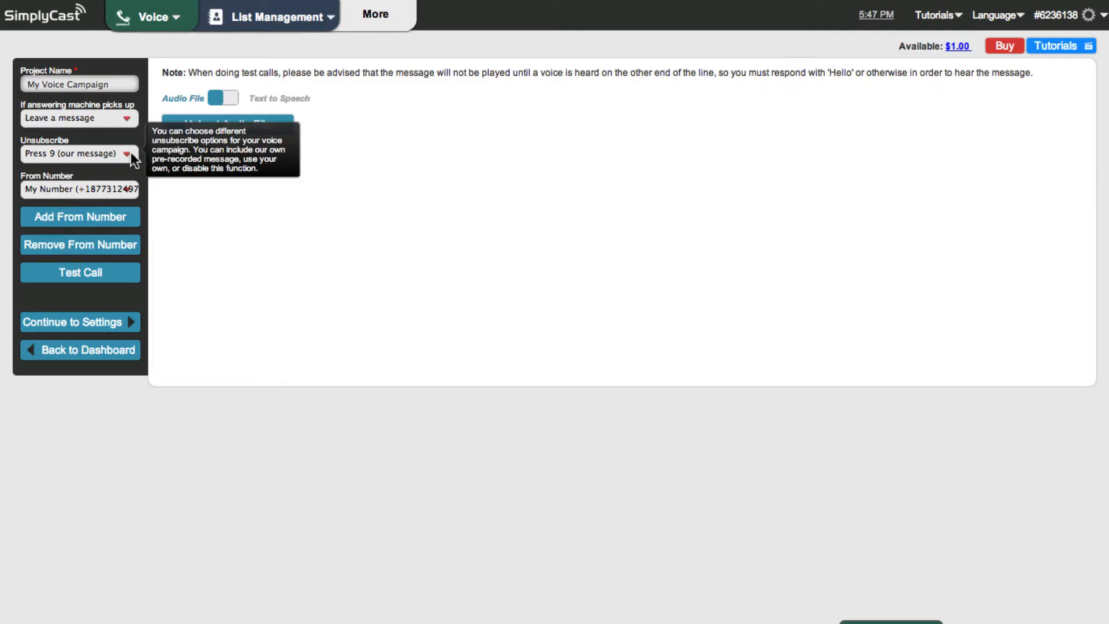
left_click(129, 154)
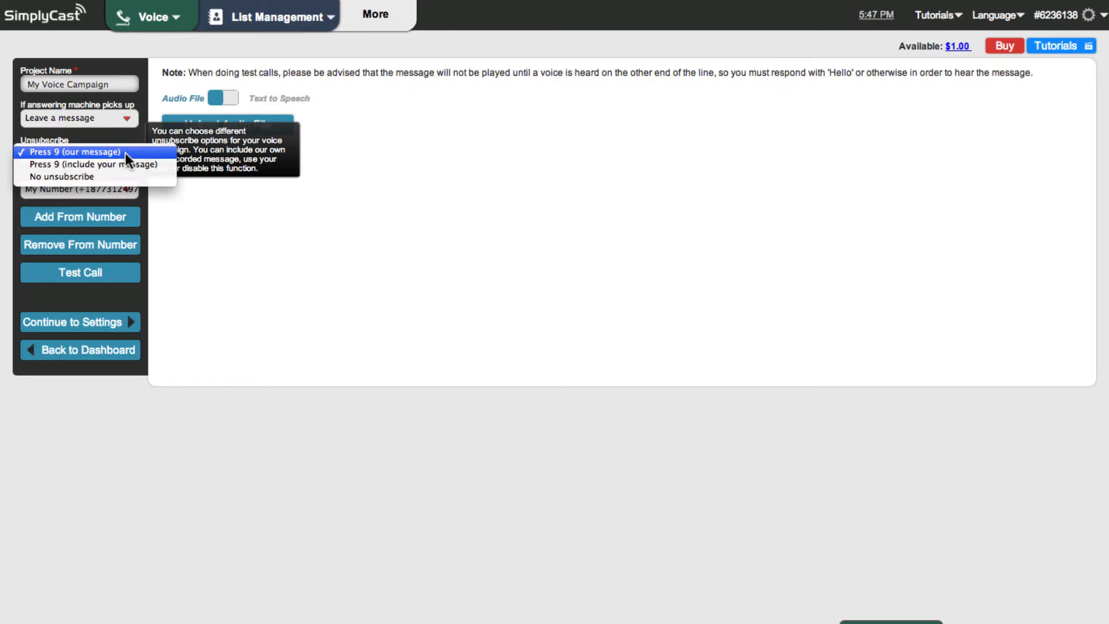
left_click(125, 153)
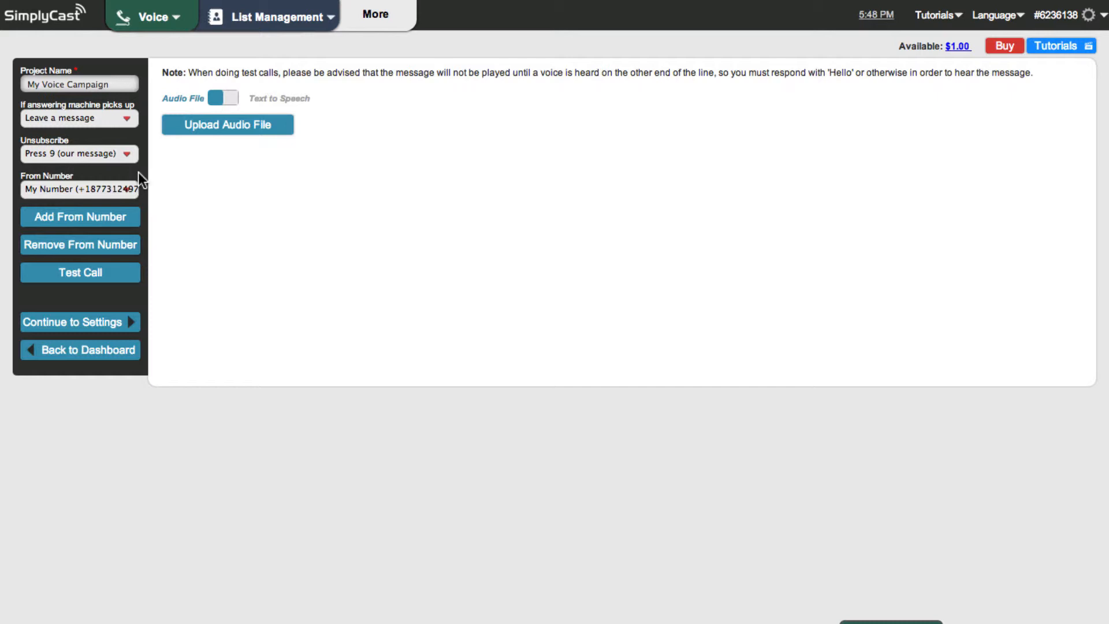
Try to add a From Number named "Sales" by entering its phone number and requesting the verification call
left_click(103, 221)
left_click(98, 221)
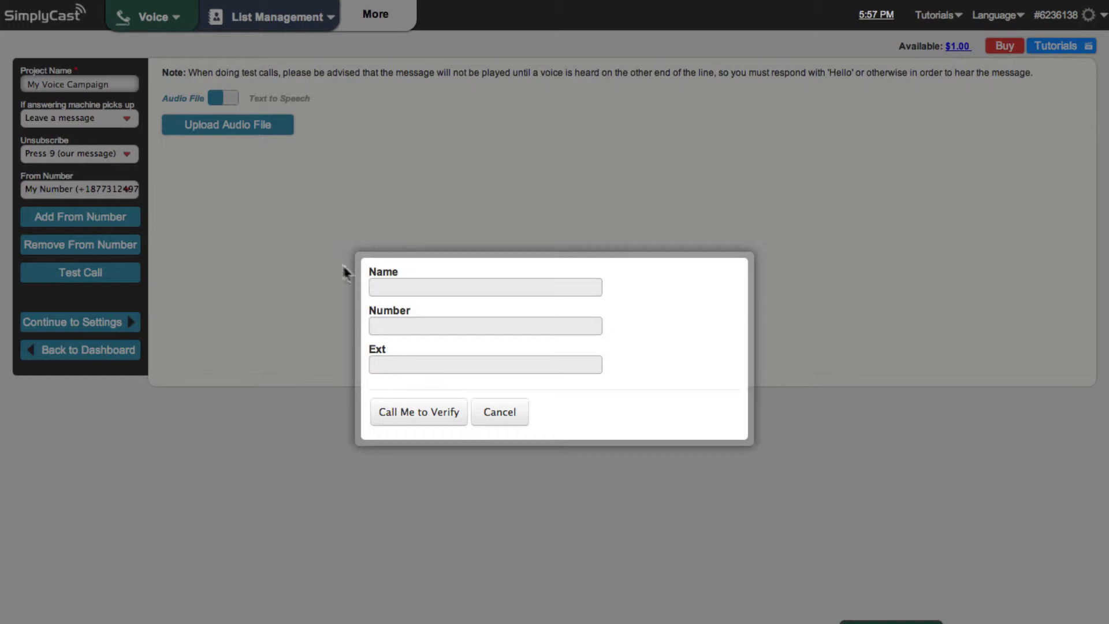
left_click(389, 285)
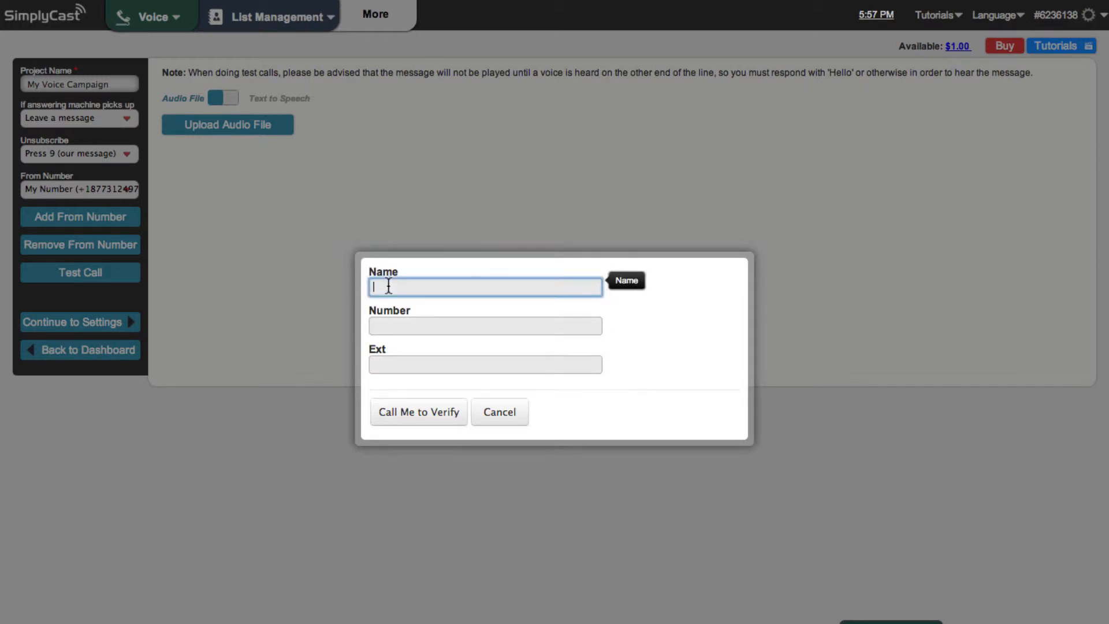
type("Sales")
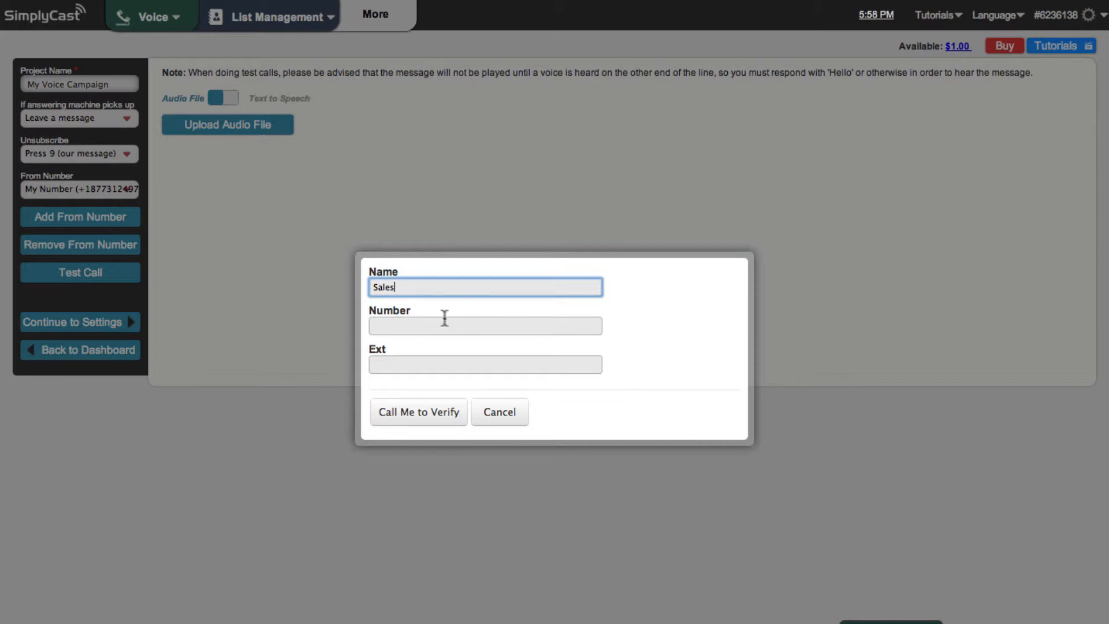
left_click(424, 327)
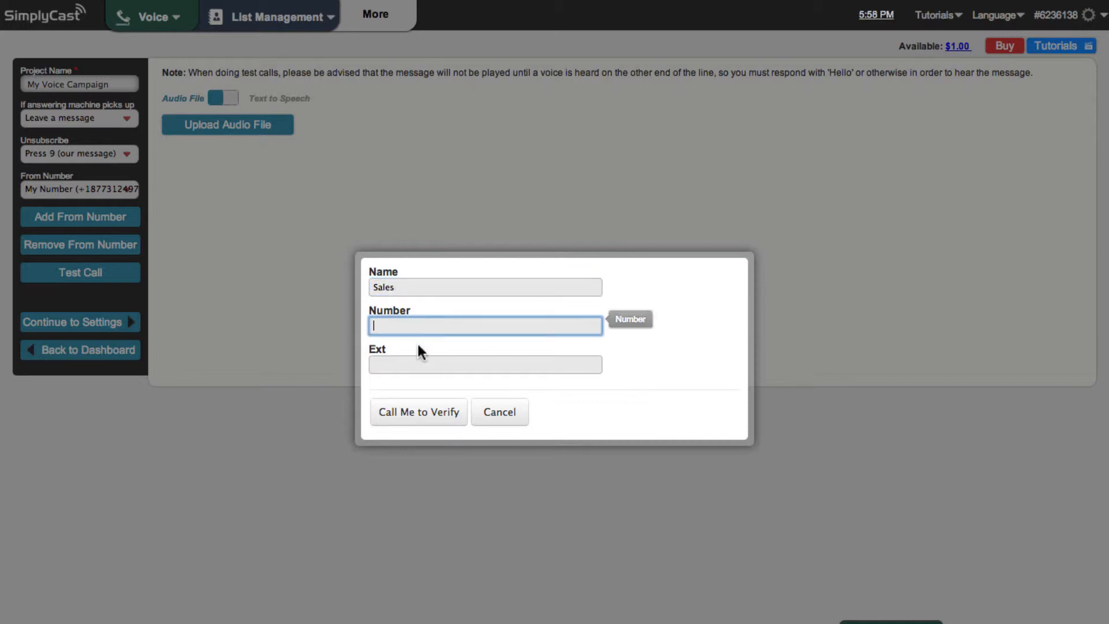
type("87")
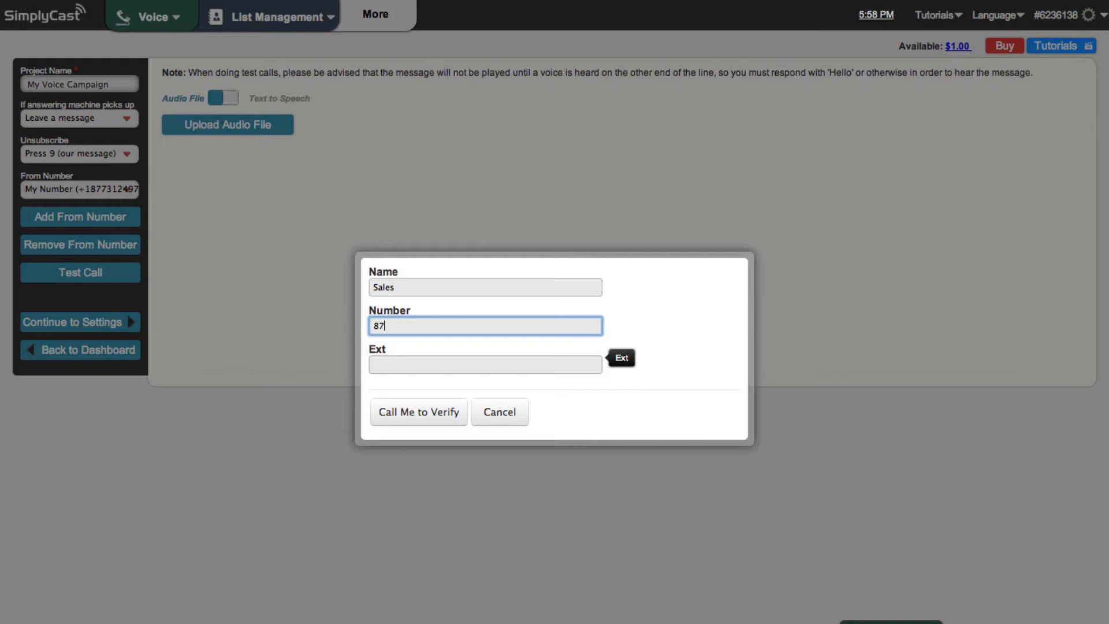
type("7-555-5555")
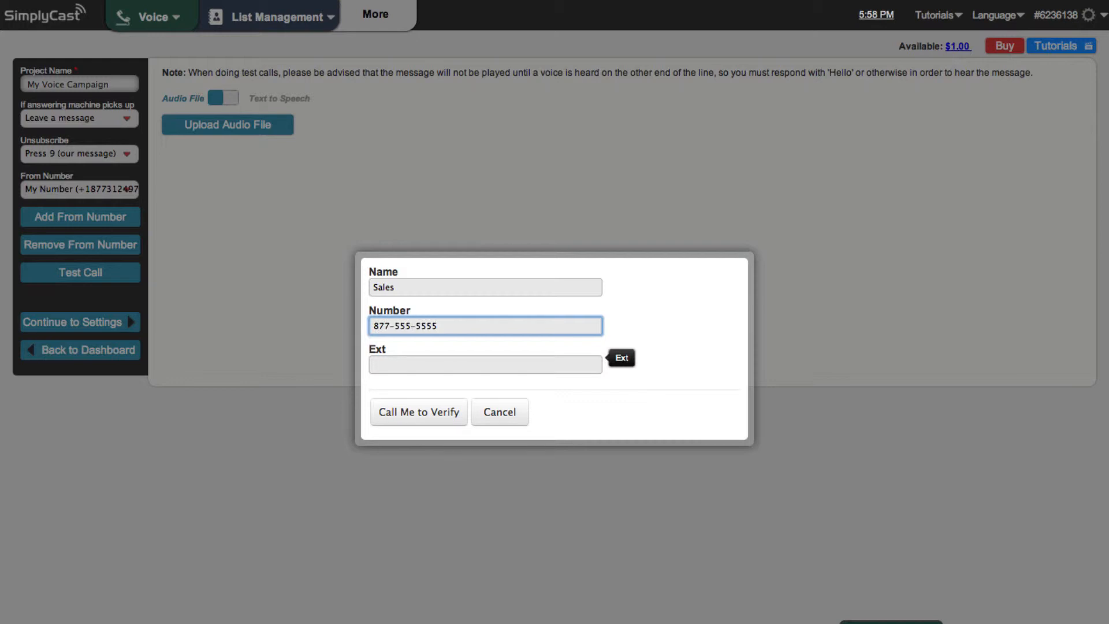
left_click(408, 413)
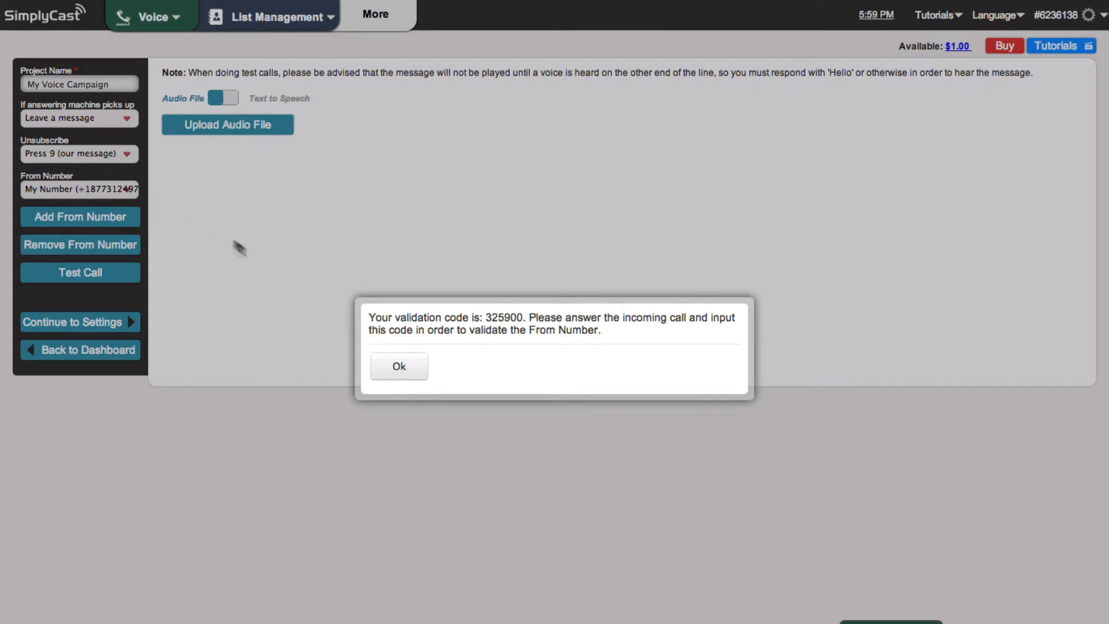
left_click(404, 370)
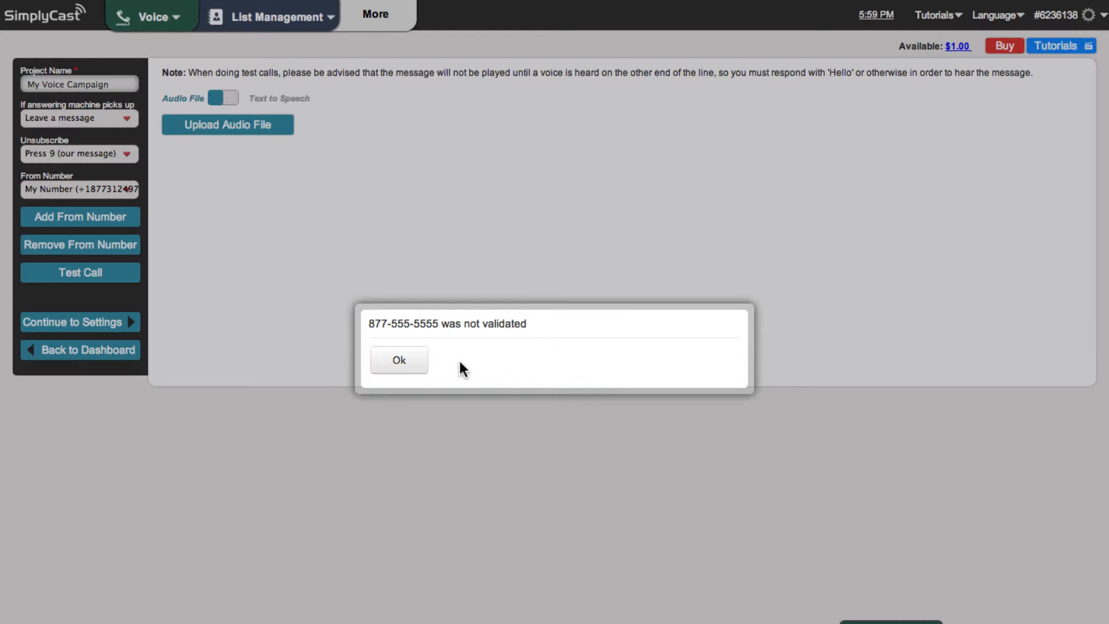
left_click(417, 365)
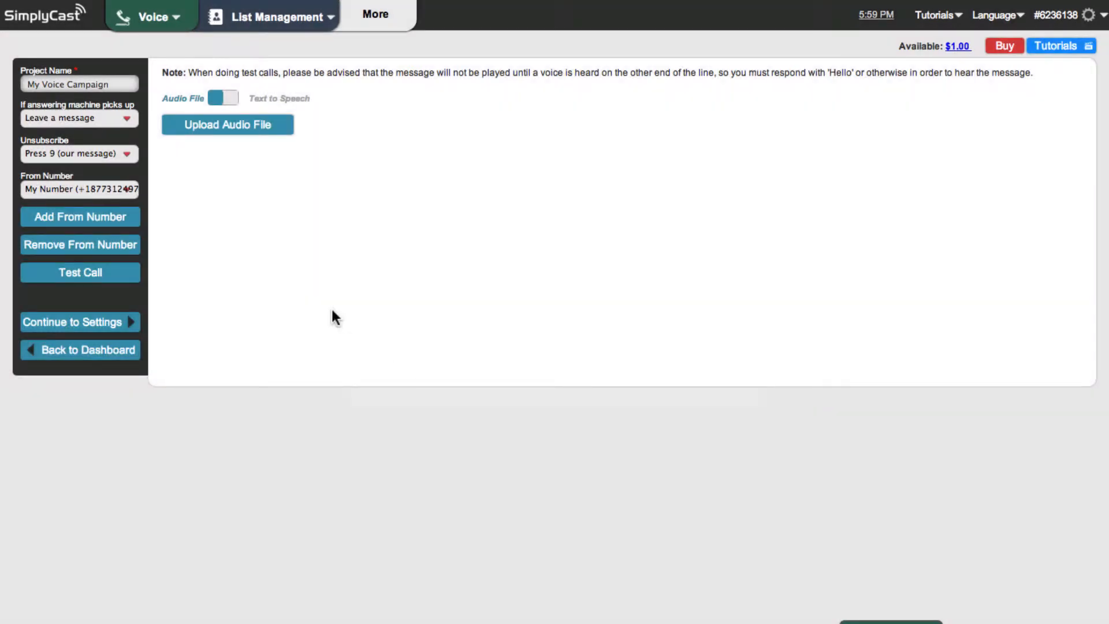
Choose the existing My Number entry as the project's From Number
left_click(130, 188)
left_click(134, 189)
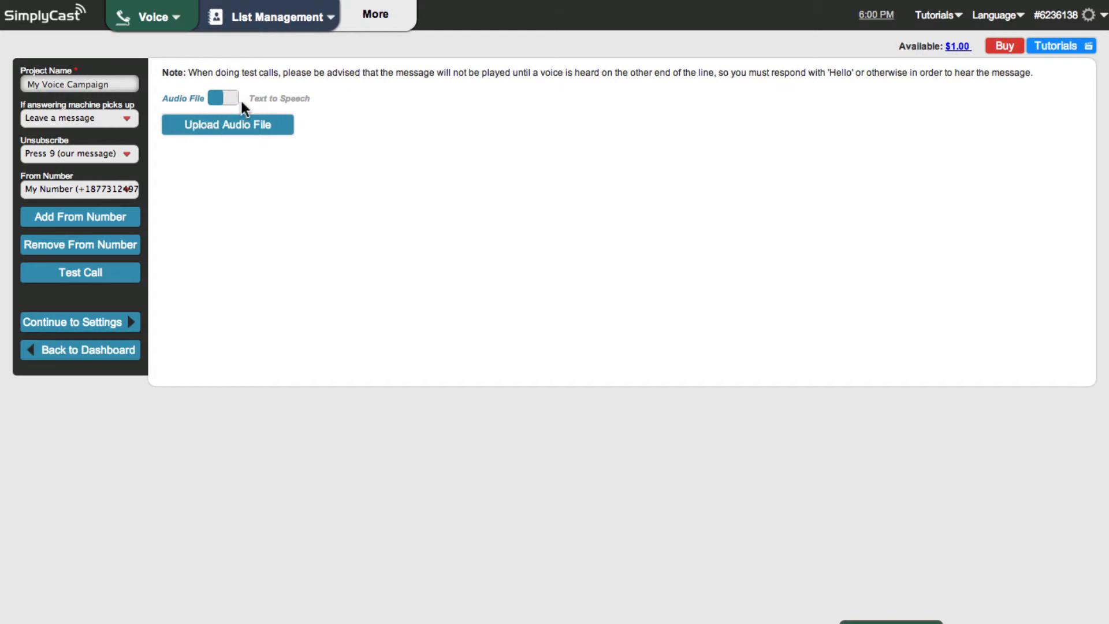
Switch the message to Text to Speech with the text "Hello, please call me to purchase my product." and the American English Man voice
mouse_move(235, 100)
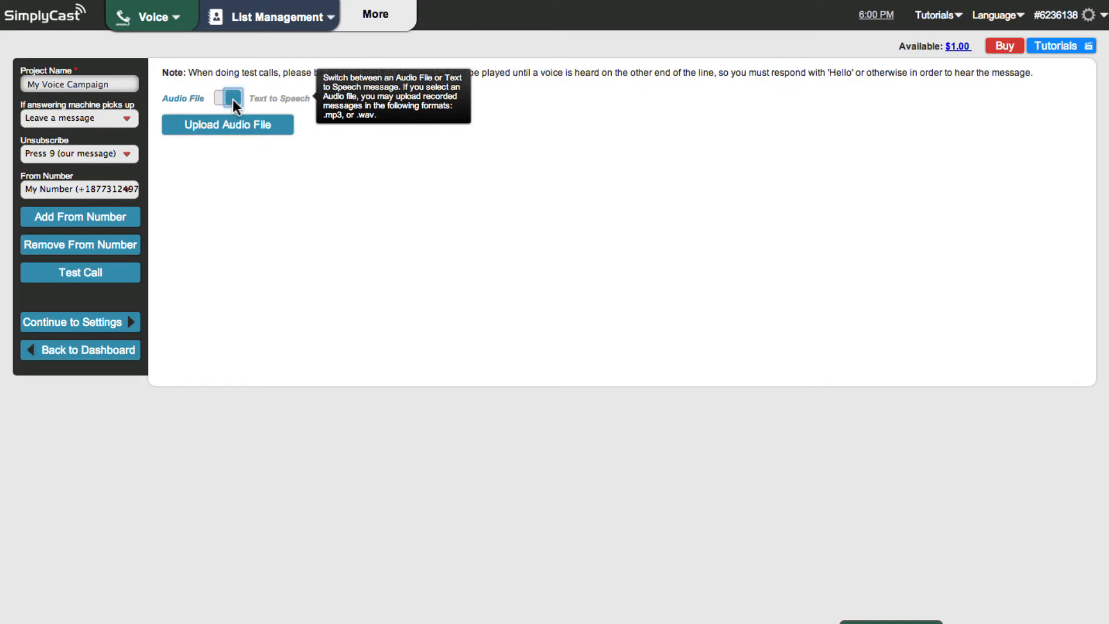
left_click(233, 100)
mouse_move(271, 125)
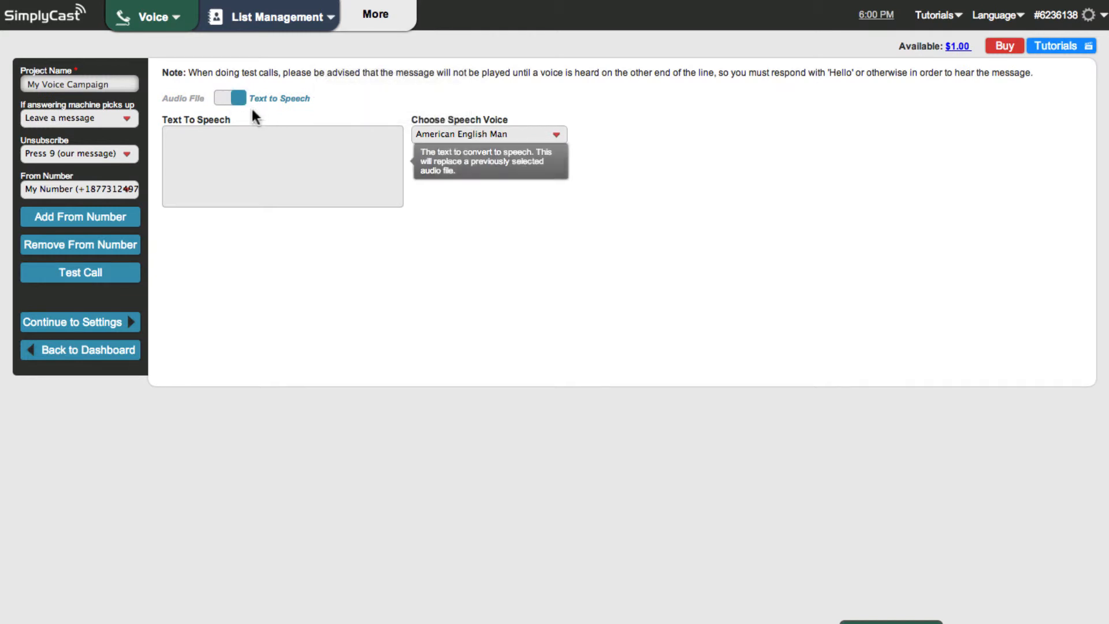
left_click(182, 134)
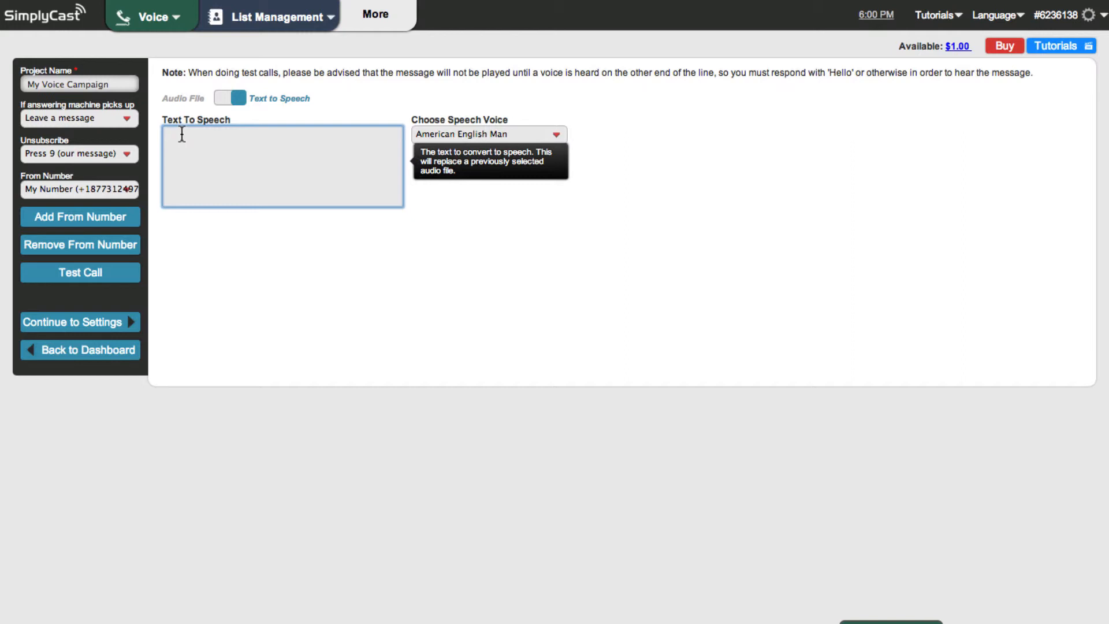
type("Hello, please call me to purchase my product.")
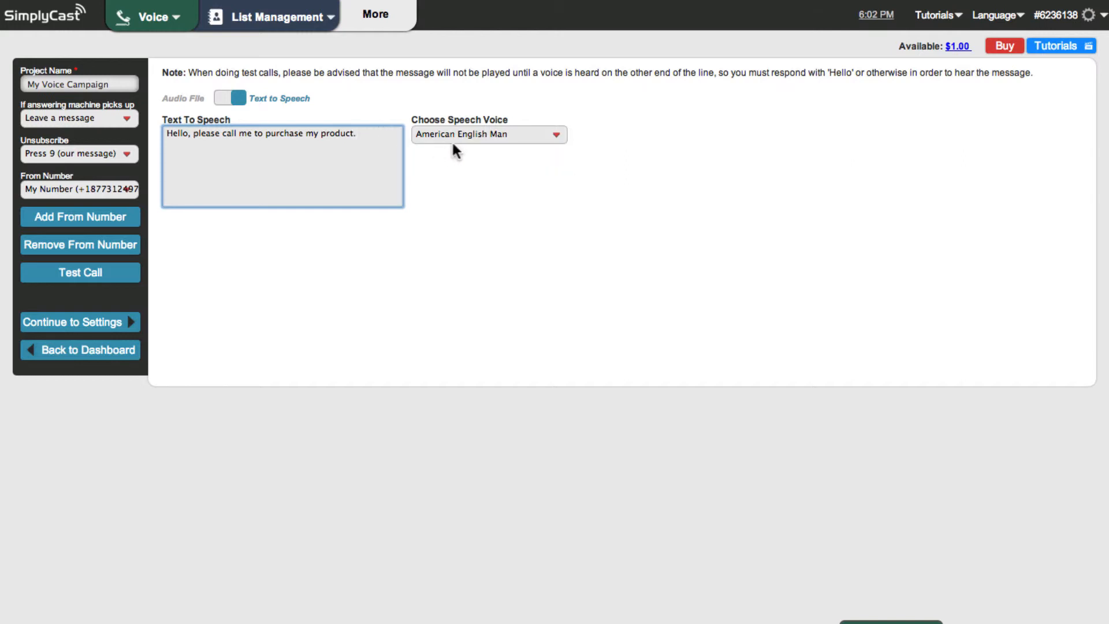
left_click(559, 133)
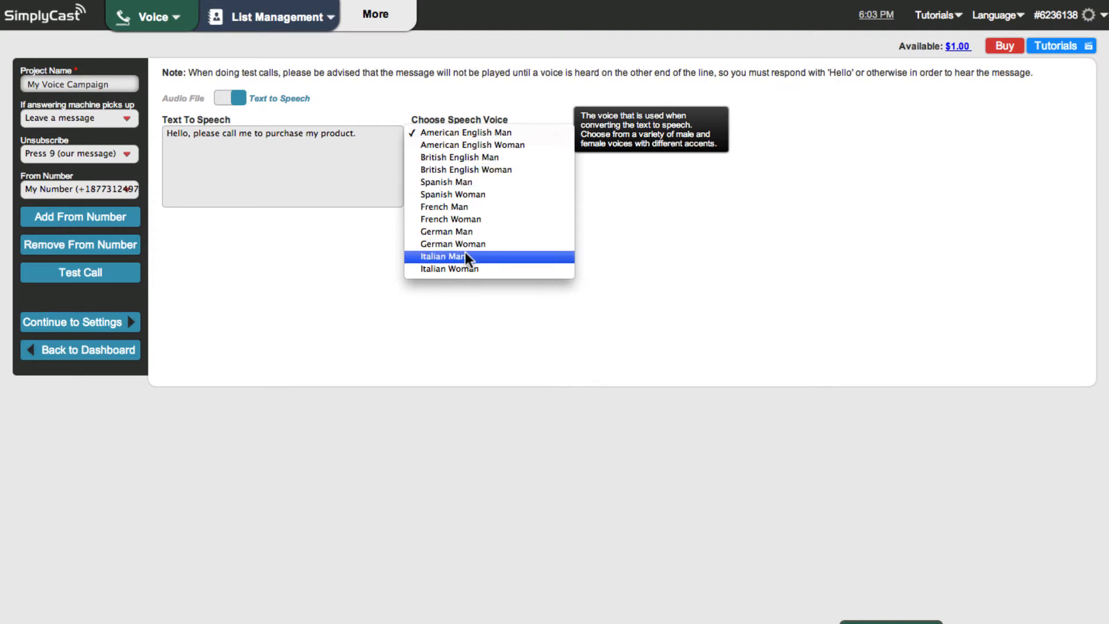
left_click(469, 132)
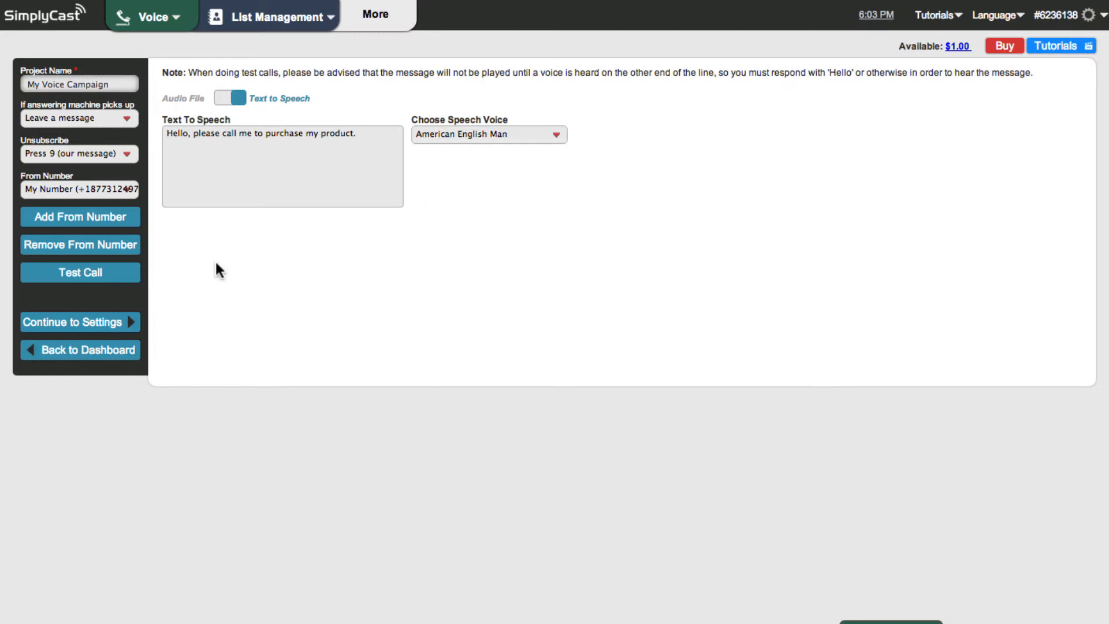
Request a test call of the message to the saved My Number entry
left_click(118, 278)
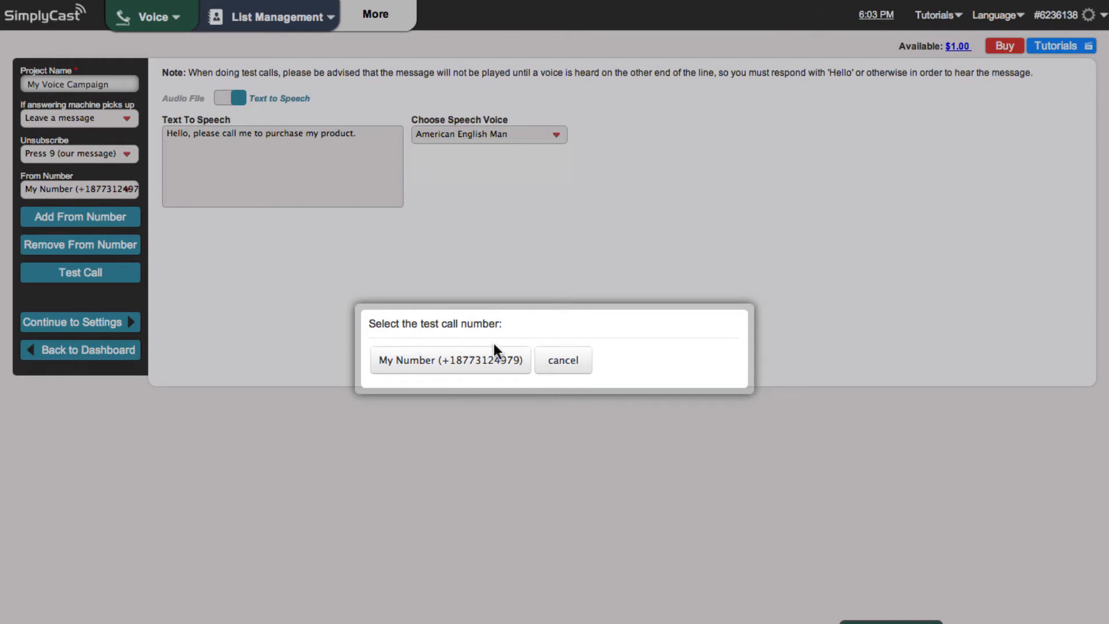
left_click(428, 366)
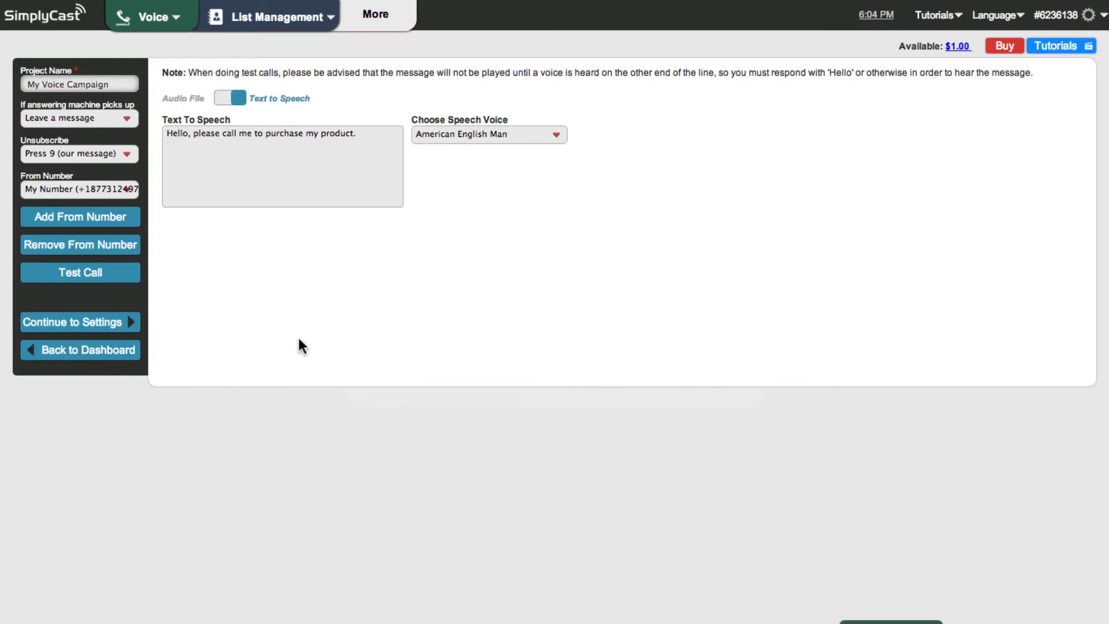
Continue to the project's settings and schedule the sending time for Mar 14, 2014 1:00 PM
left_click(122, 323)
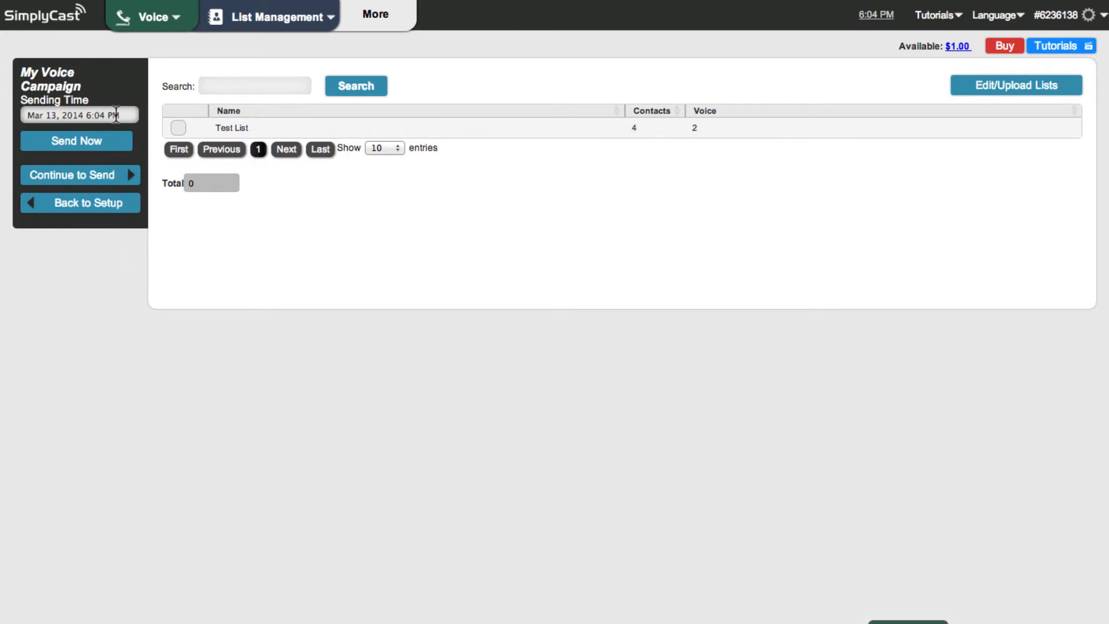
left_click(122, 114)
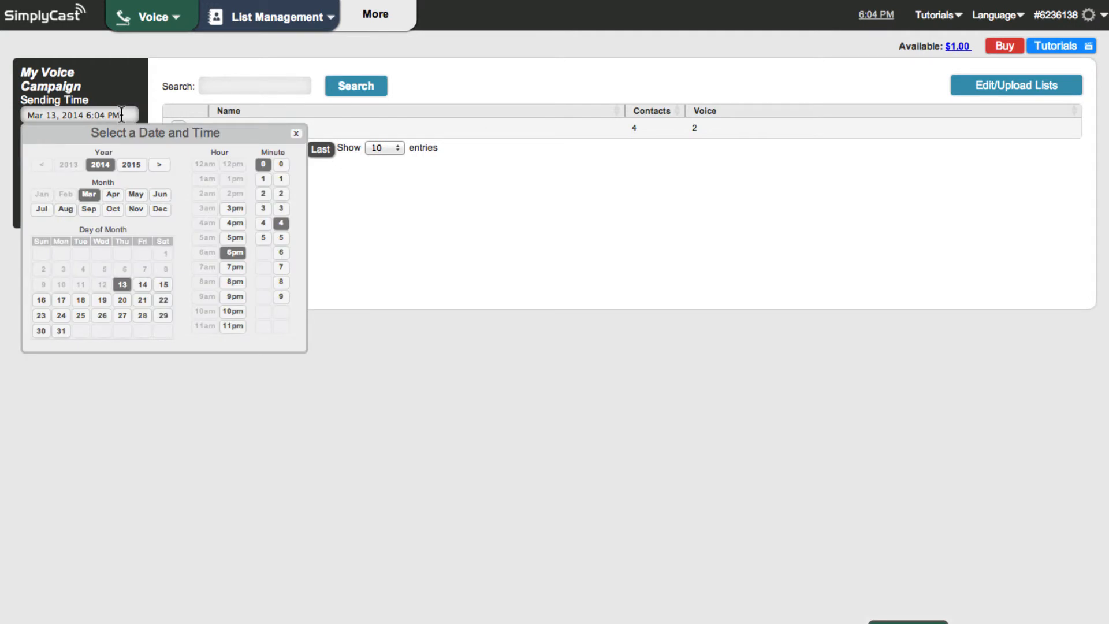
left_click(142, 283)
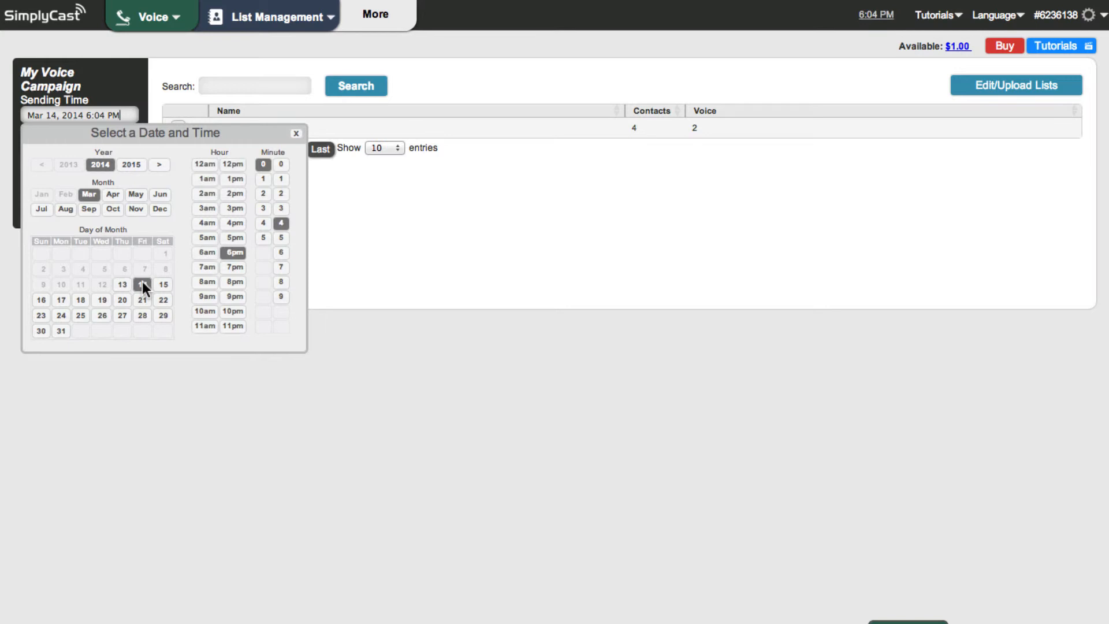
left_click(234, 178)
left_click(281, 164)
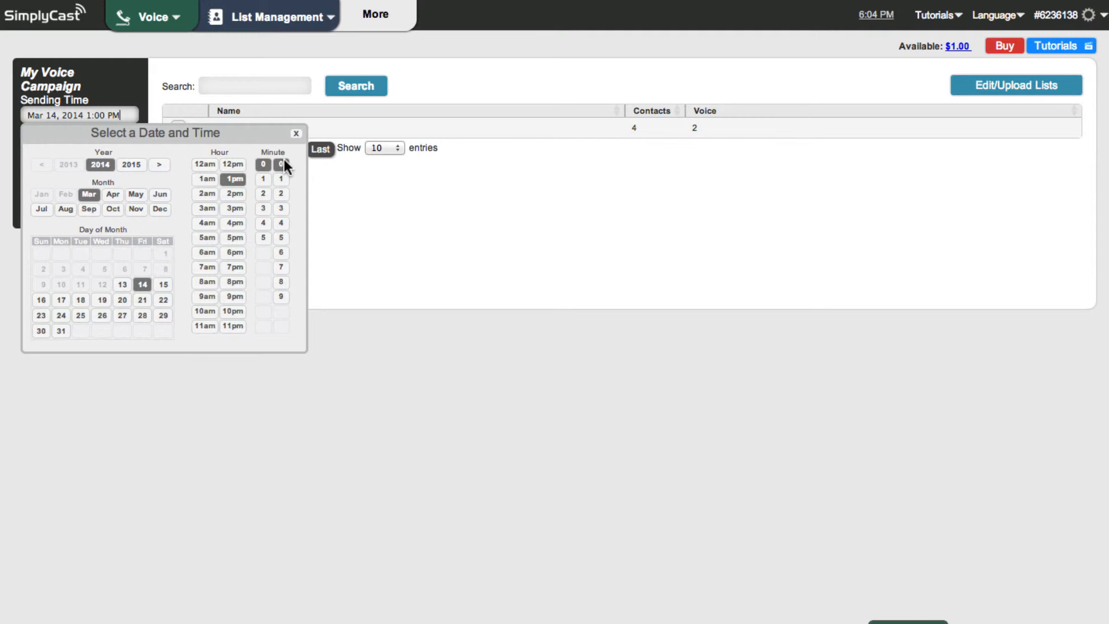
left_click(283, 165)
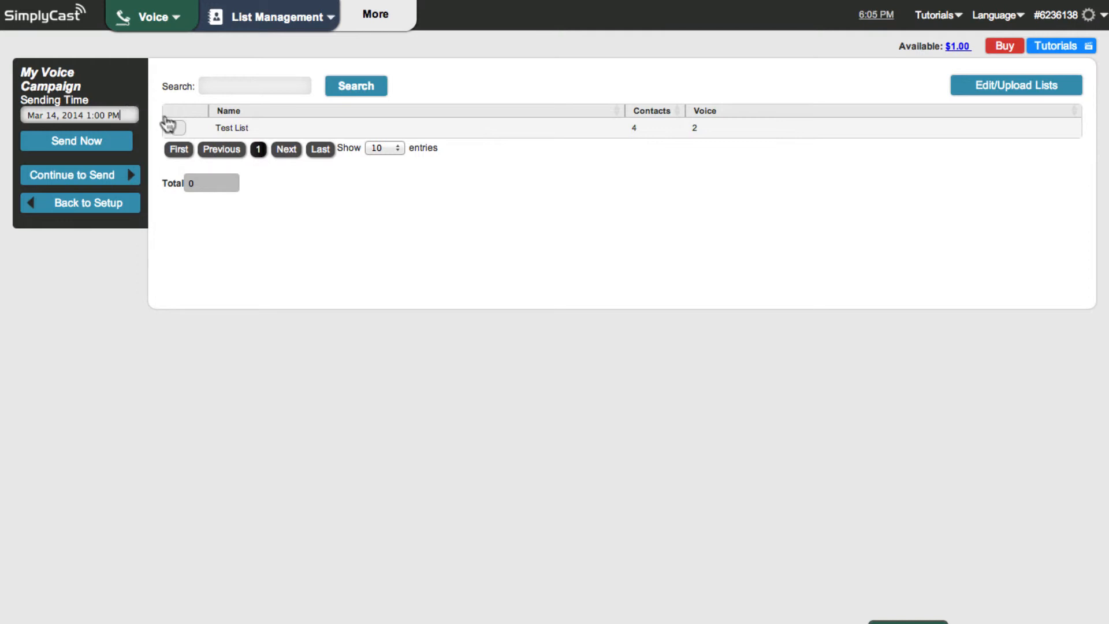
Select Test List as the recipients and continue past the cost estimate to the project review
left_click(178, 128)
left_click(106, 180)
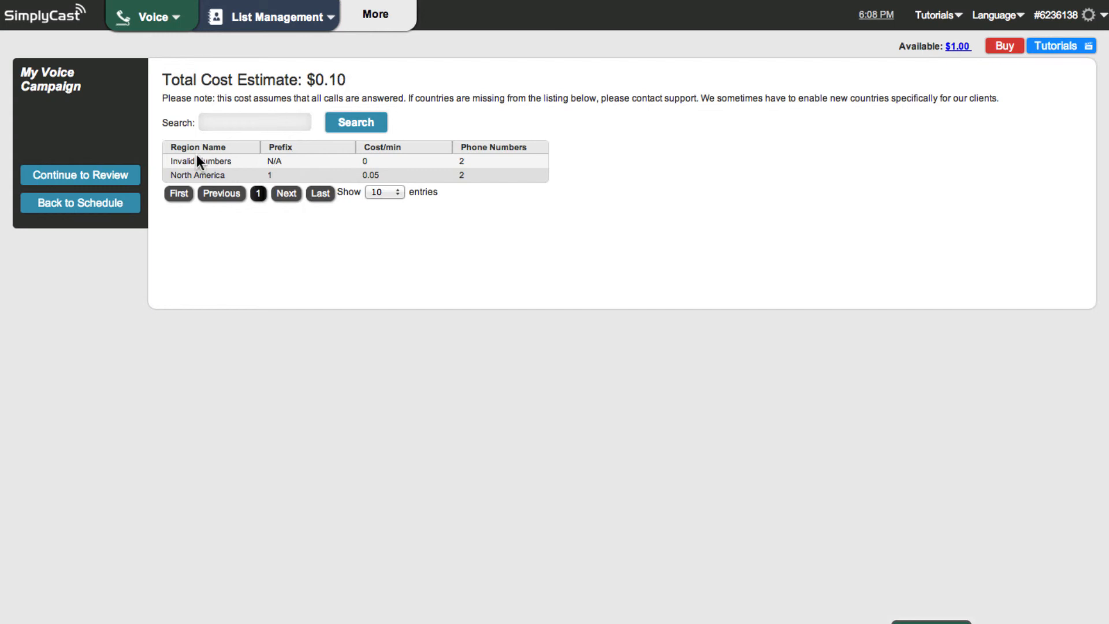
left_click(106, 180)
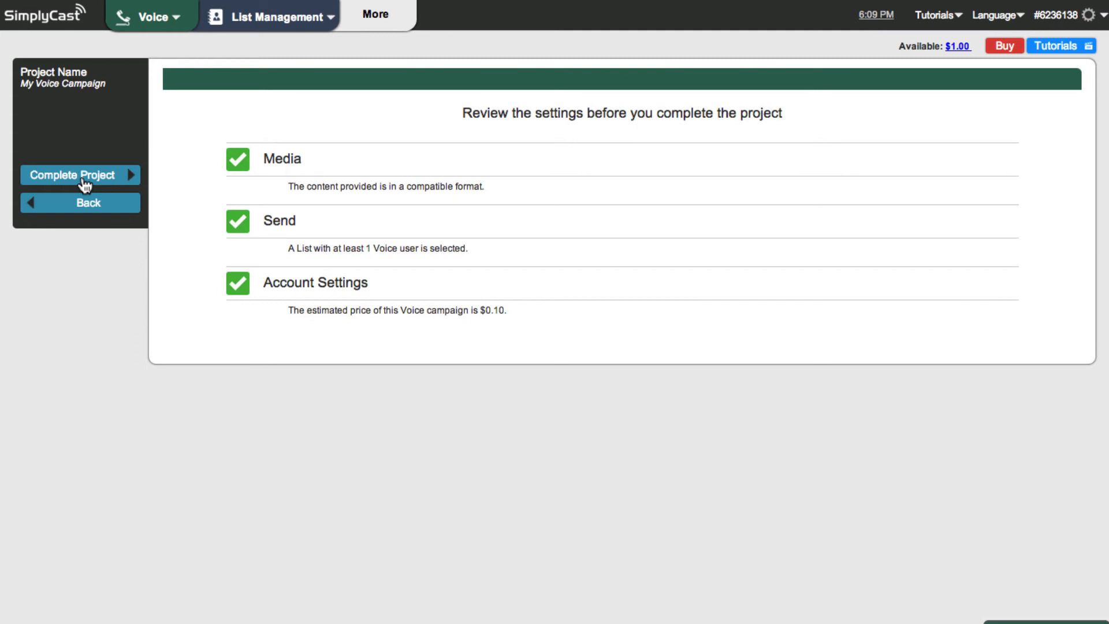
Complete the voice project, dismiss the approval notice and open the Voice Management overview of scheduled campaigns
left_click(81, 175)
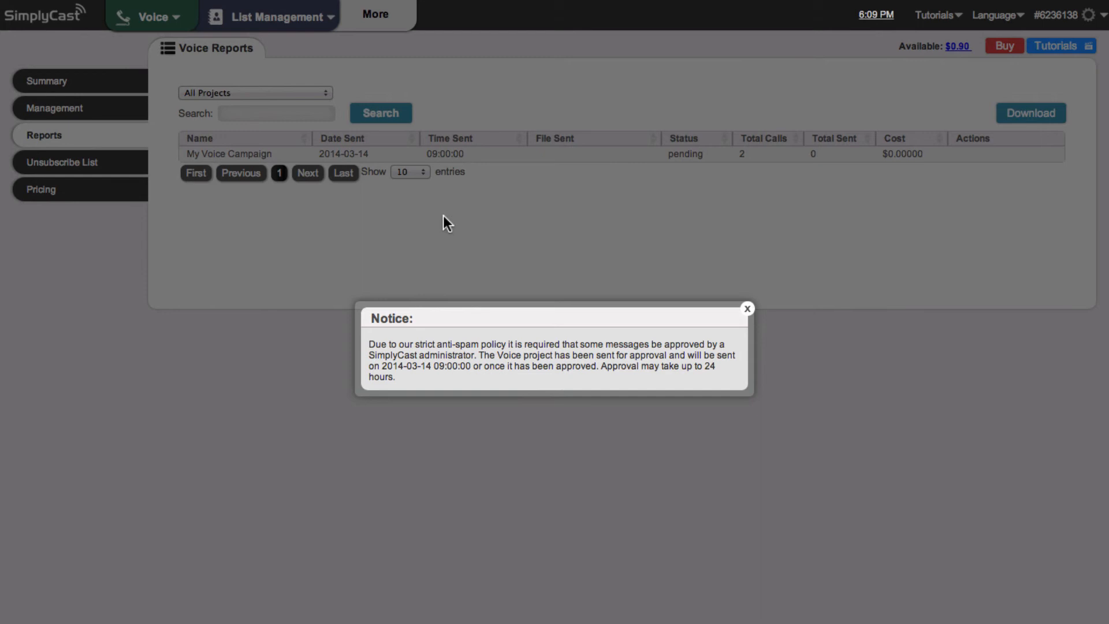
left_click(747, 310)
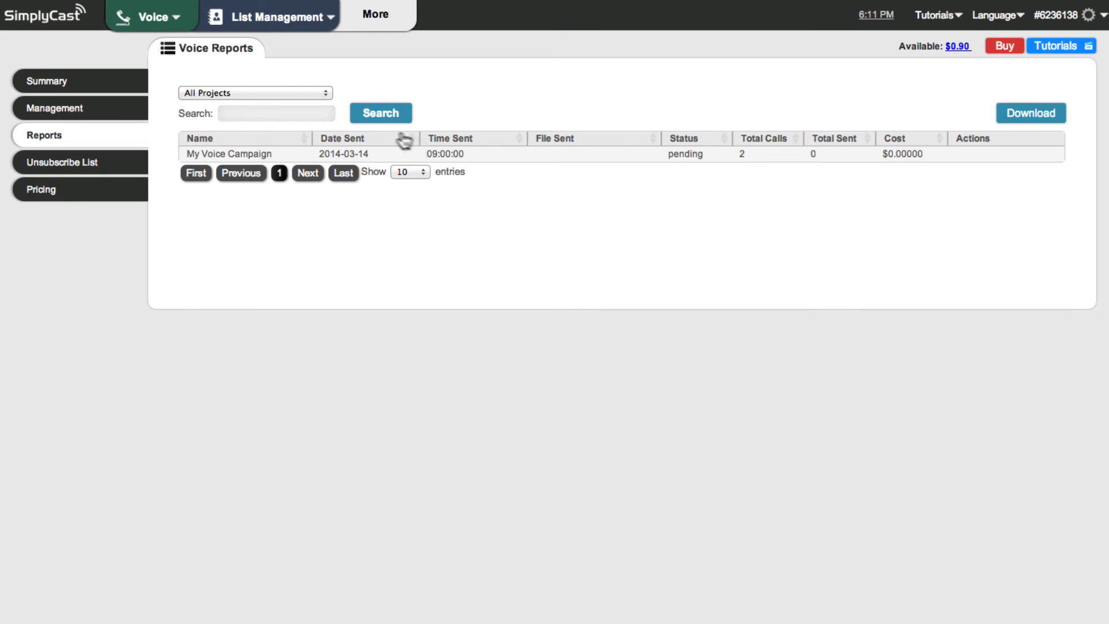
left_click(89, 110)
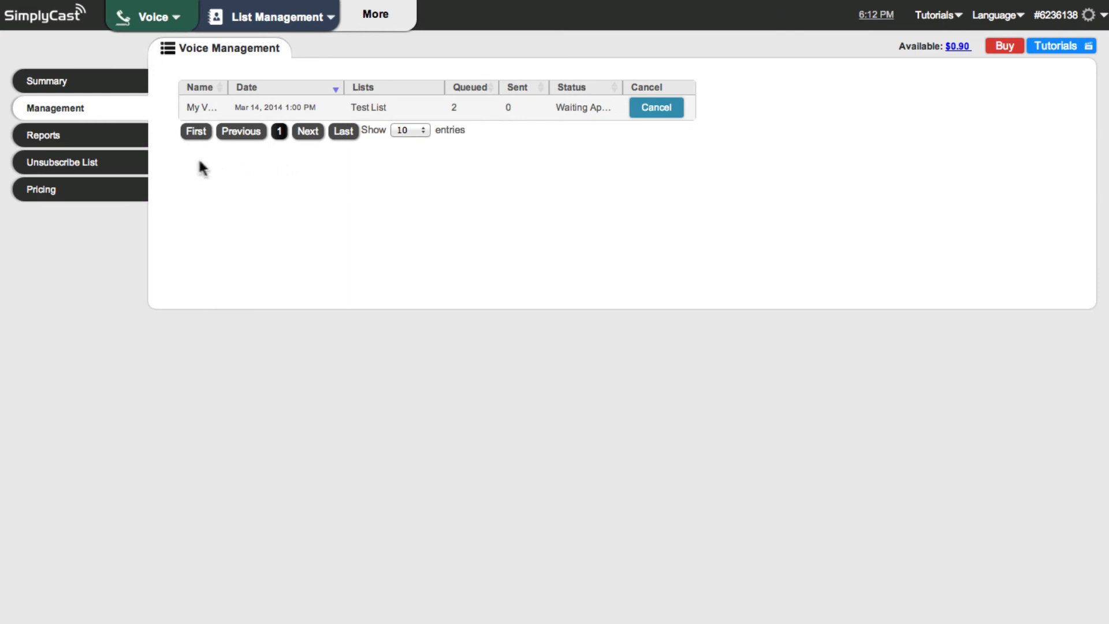
Add a phone number to the voice Unsubscribe List and acknowledge the alert
left_click(134, 172)
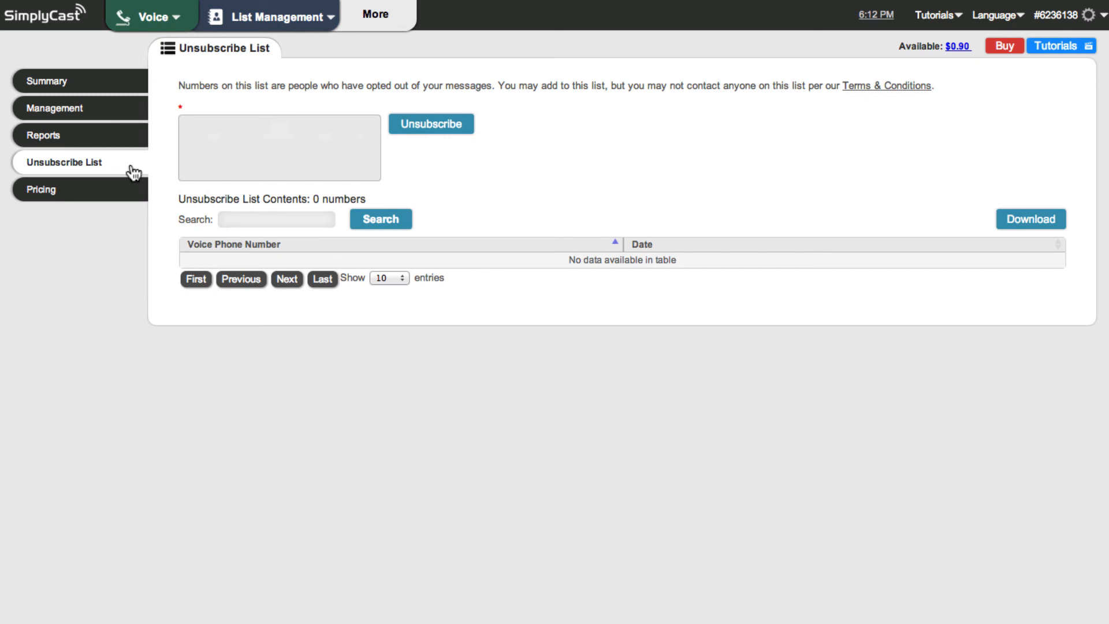
left_click(197, 123)
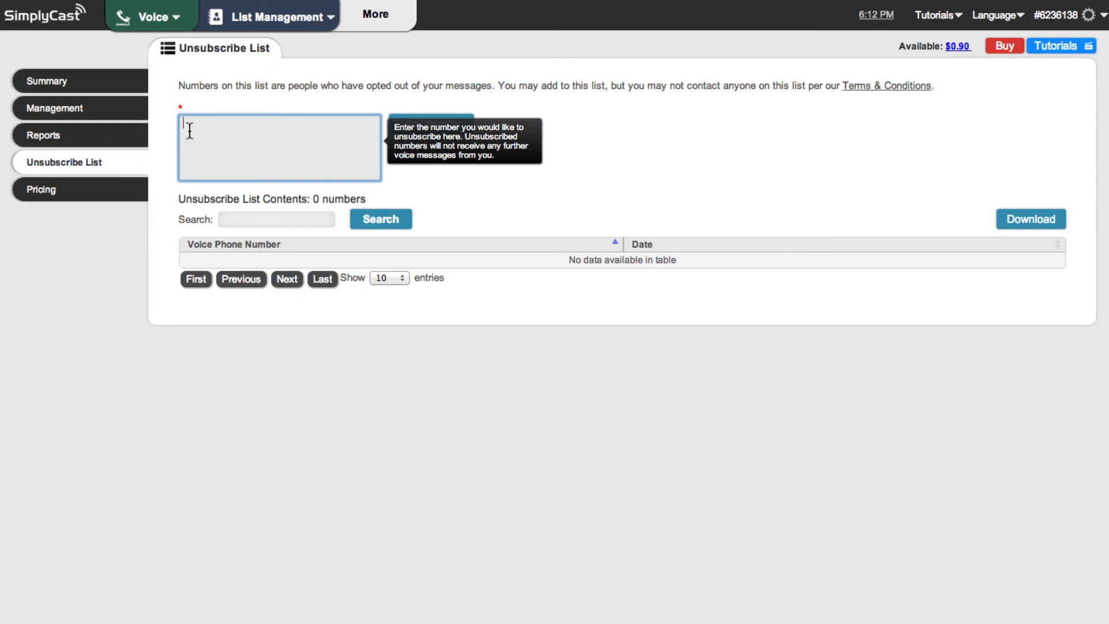
type("555-555-5555")
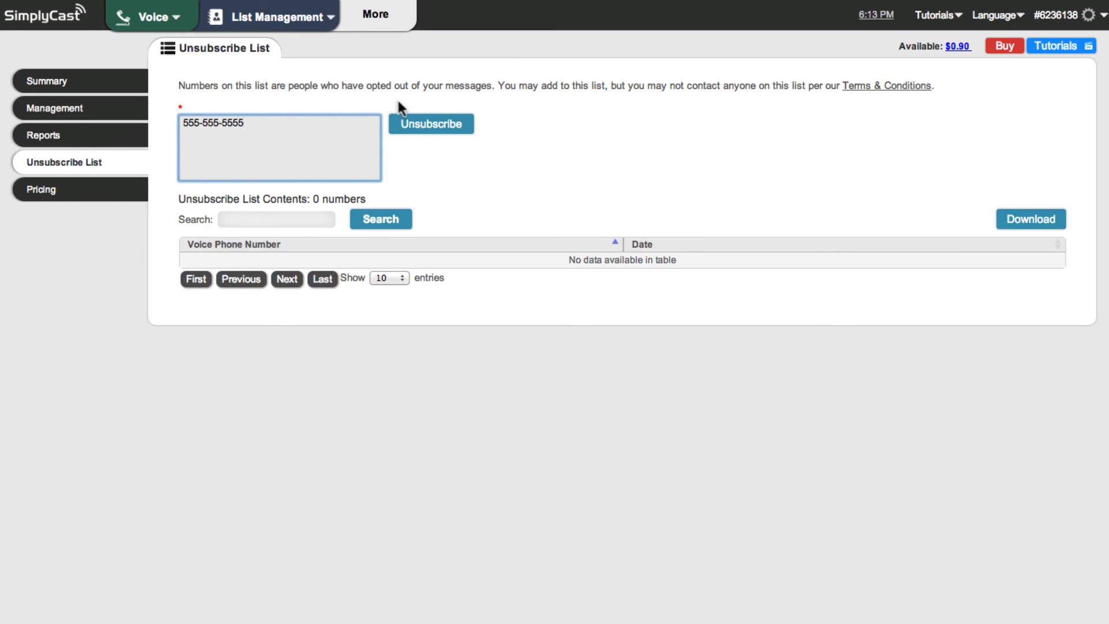
left_click(433, 125)
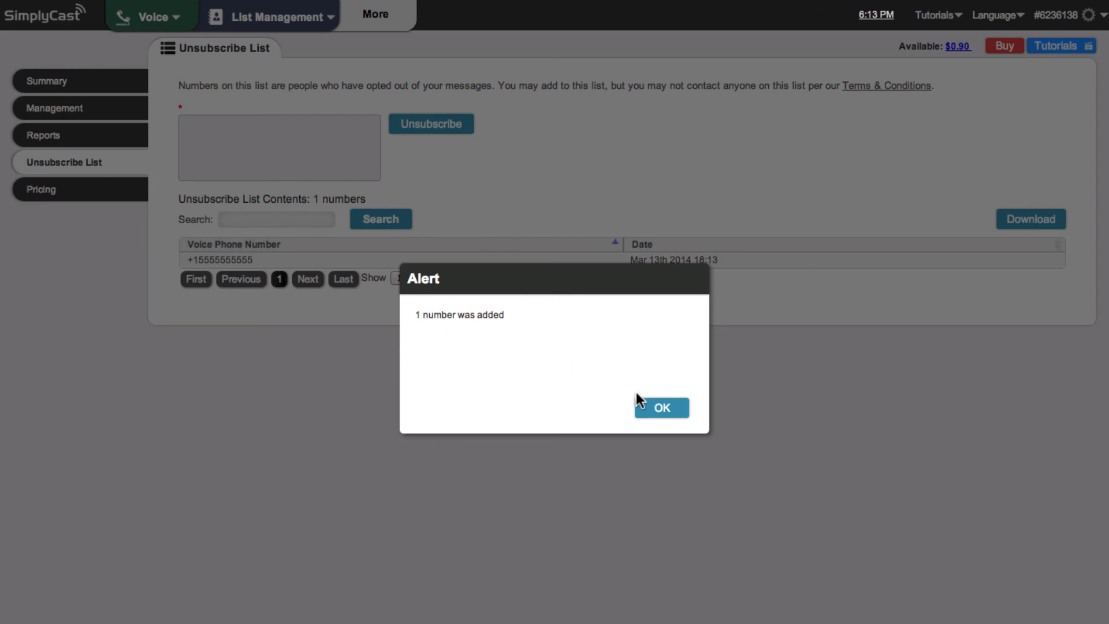
left_click(662, 408)
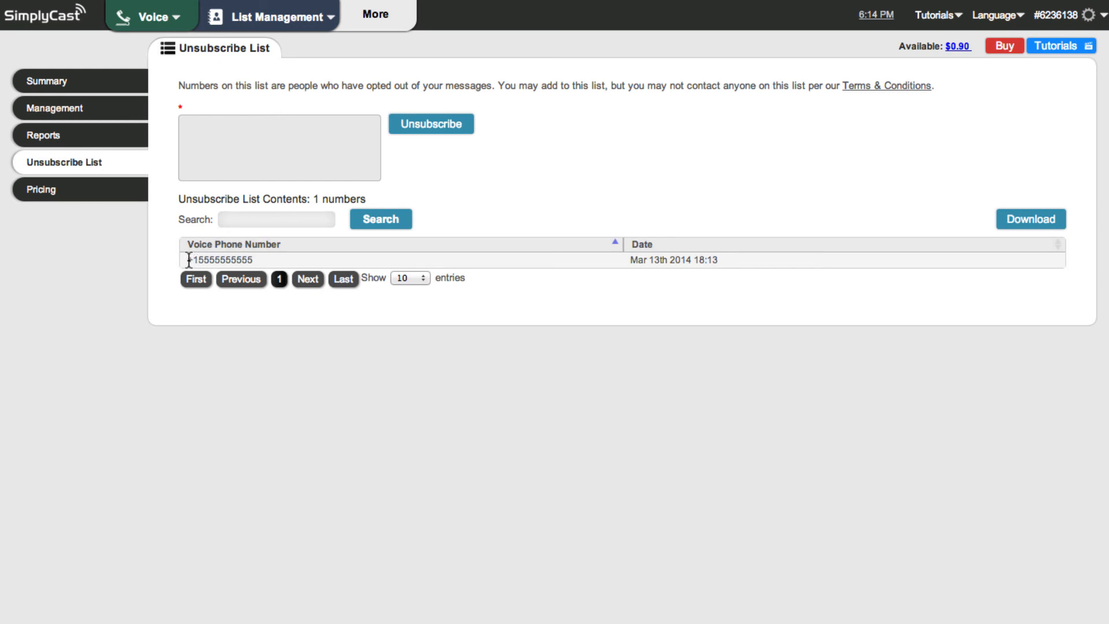
left_click_drag(187, 260, 196, 259)
left_click(257, 257)
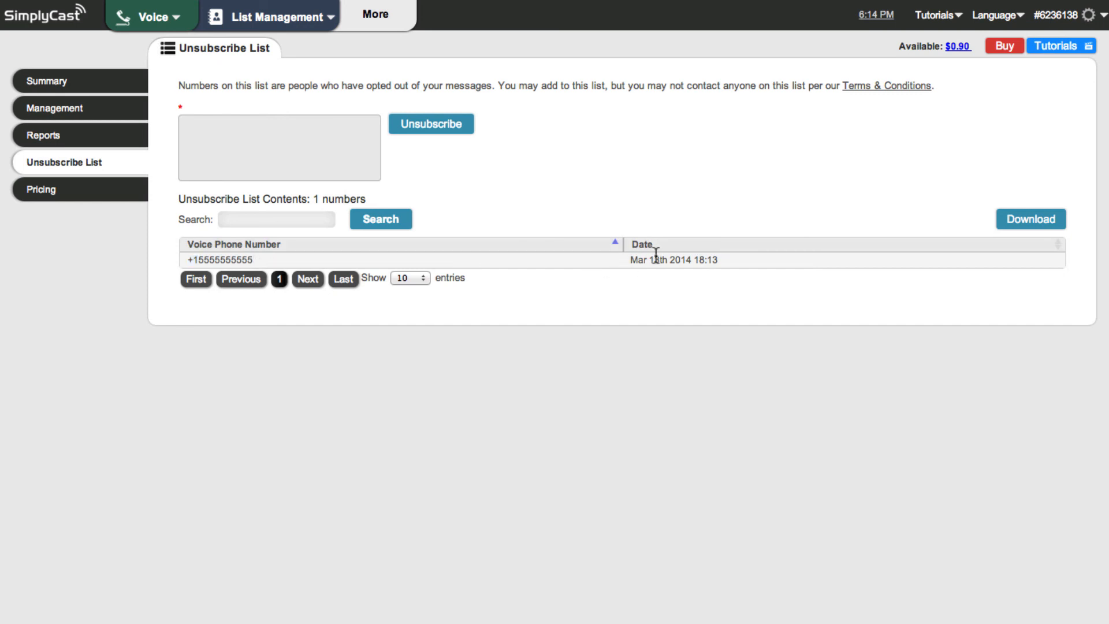